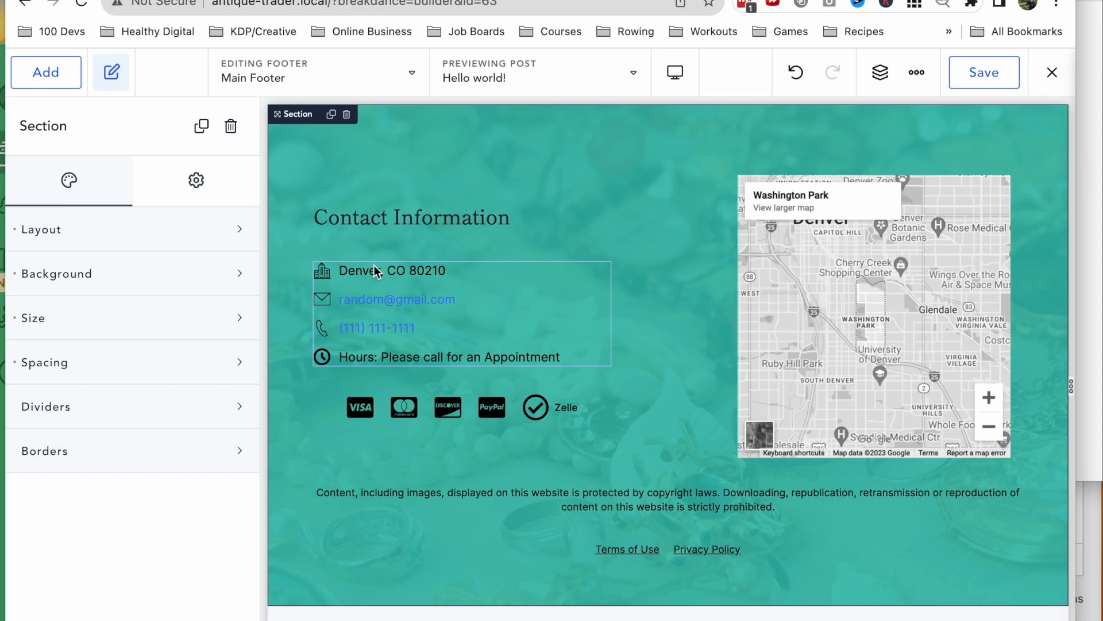
# Examine the contact link settings and advanced ID of the email item in the footer's icon list.
pyautogui.click(322, 288)
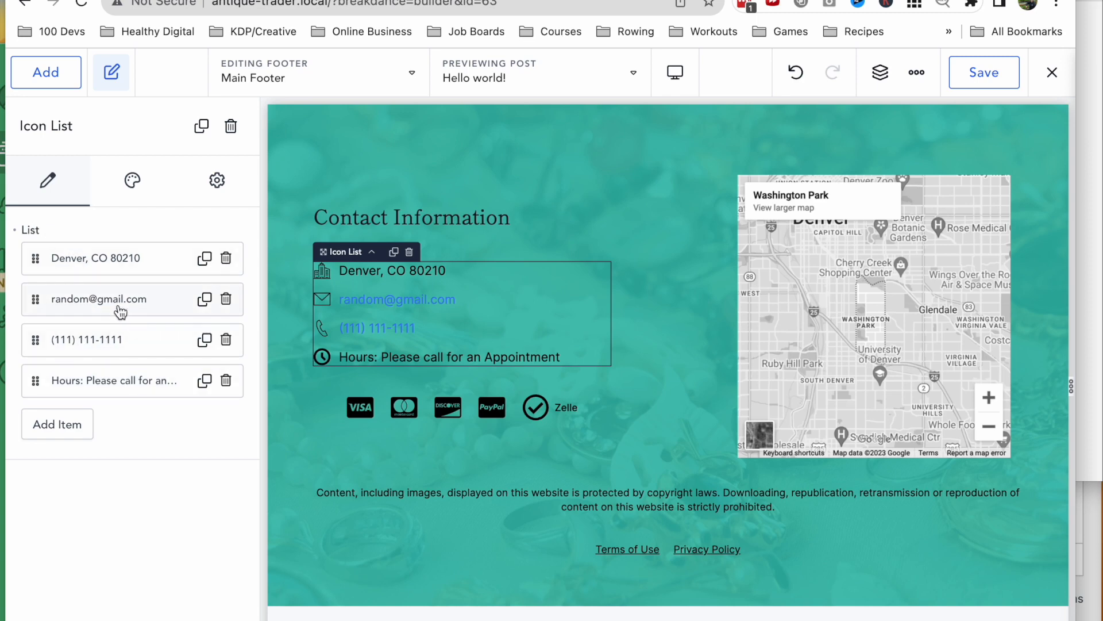
pyautogui.click(85, 298)
pyautogui.scroll(-1, 113, 387)
pyautogui.moveTo(54, 316); pyautogui.dragTo(162, 328)
pyautogui.scroll(-1, 194, 416)
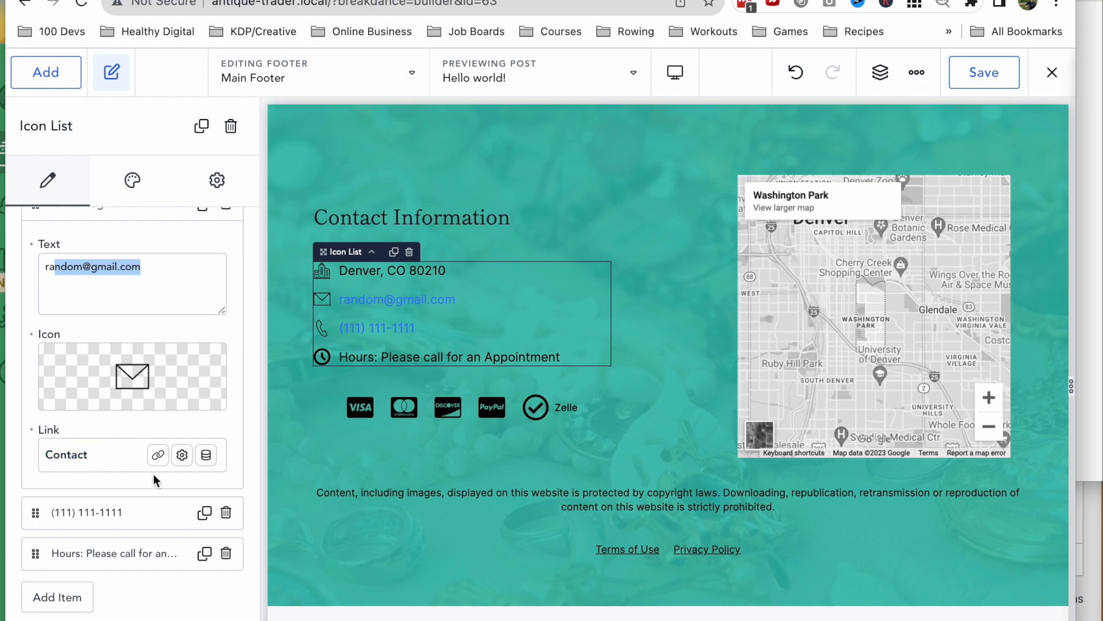
pyautogui.click(183, 455)
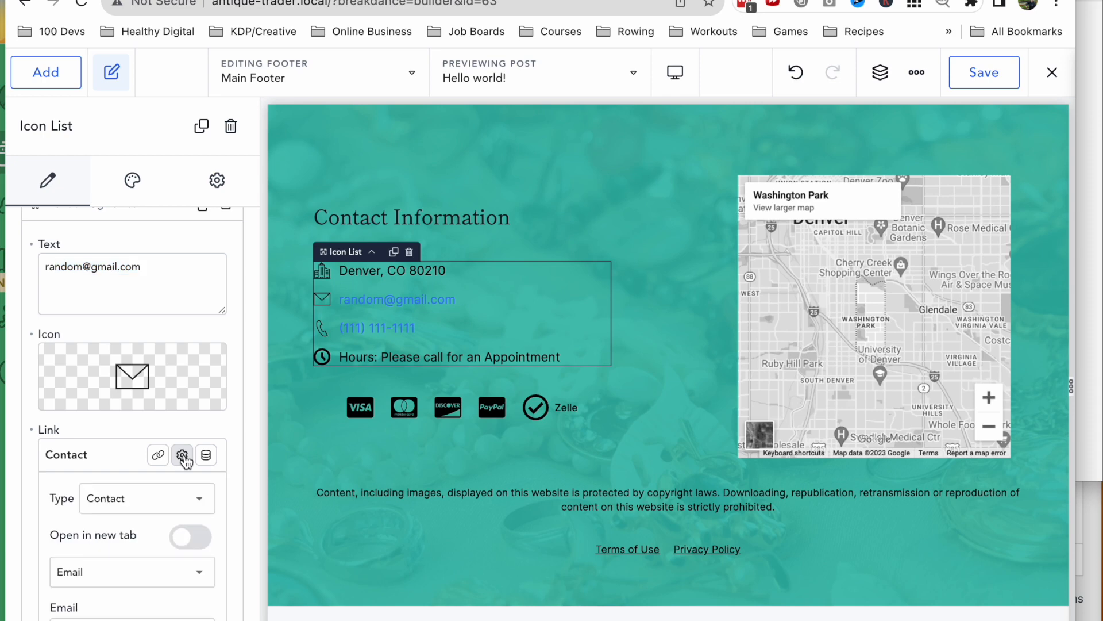
pyautogui.scroll(-3, 163, 500)
pyautogui.scroll(-3, 163, 495)
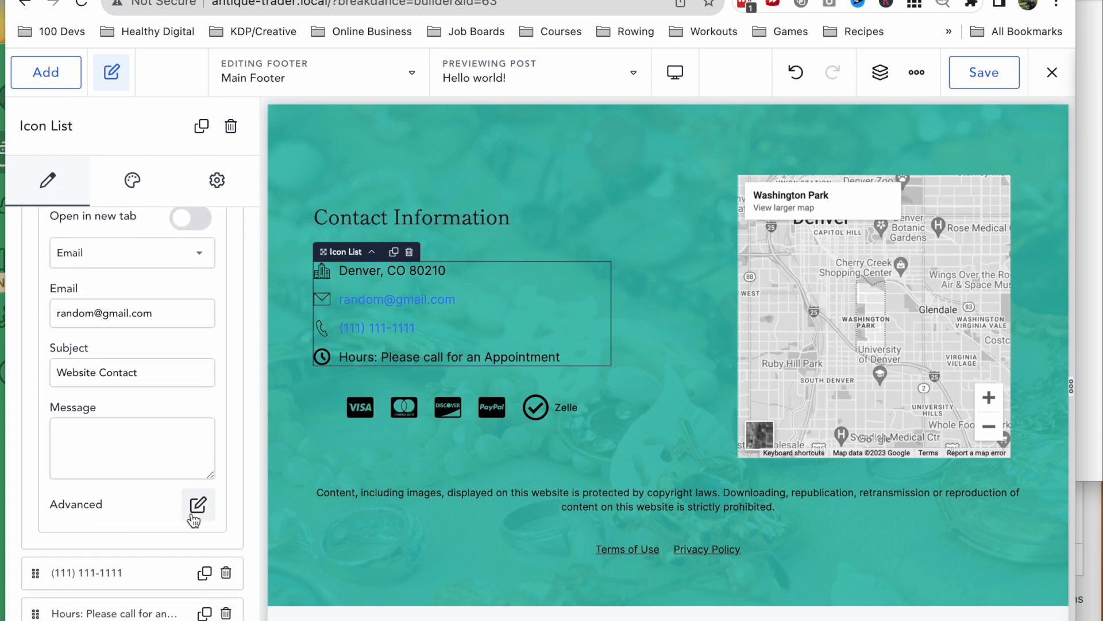
pyautogui.click(197, 505)
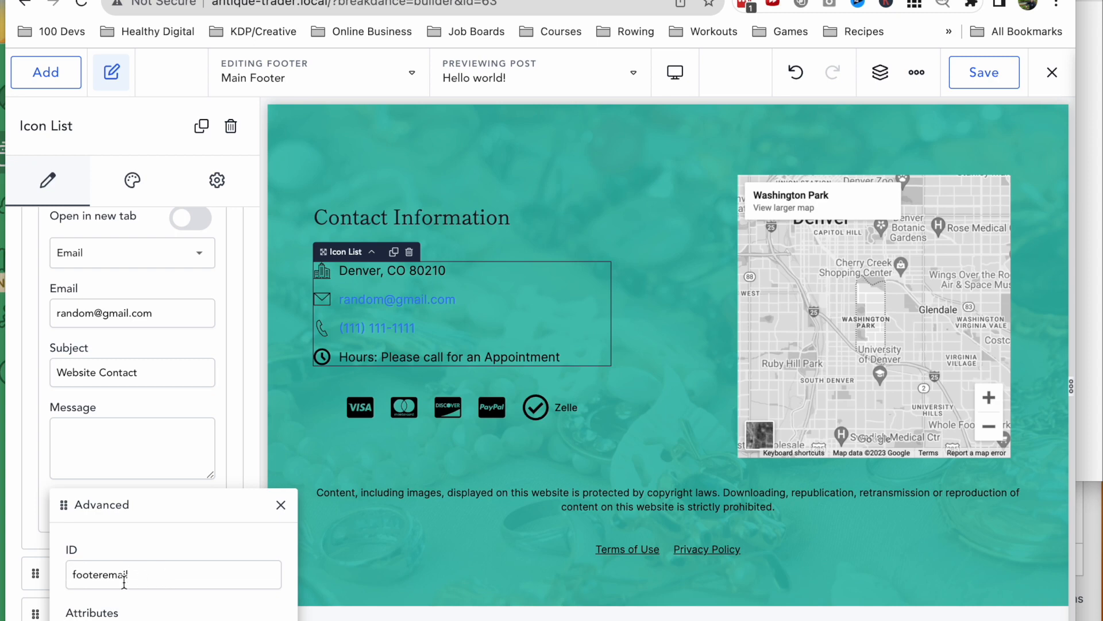
pyautogui.click(281, 504)
# Examine the contact link settings and advanced ID of the phone item in the icon list.
pyautogui.scroll(-1, 172, 386)
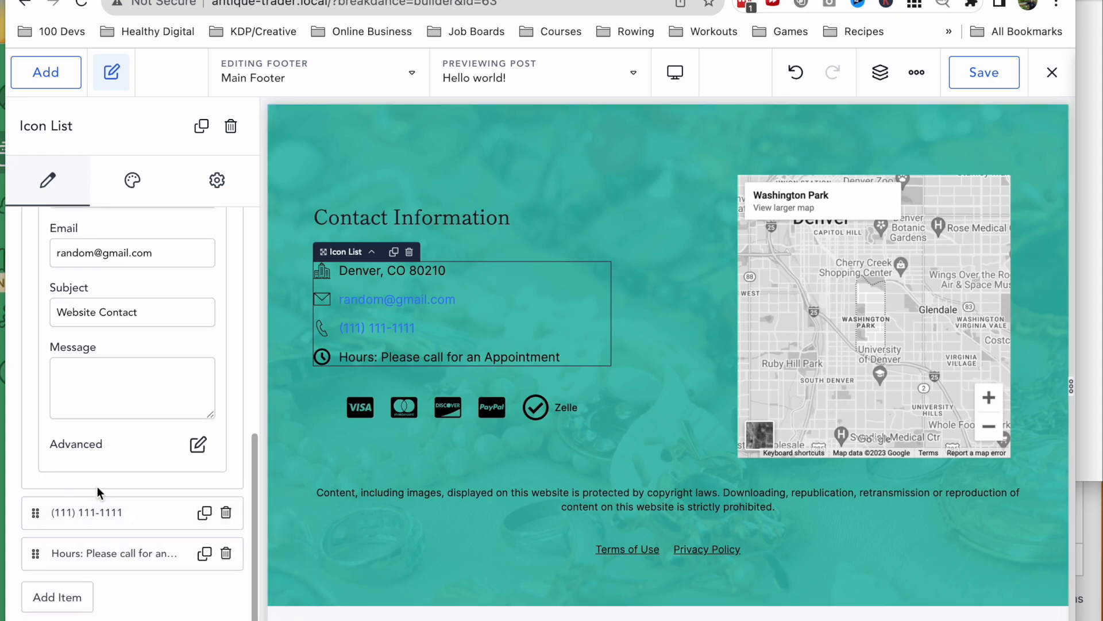
pyautogui.click(139, 513)
pyautogui.click(182, 495)
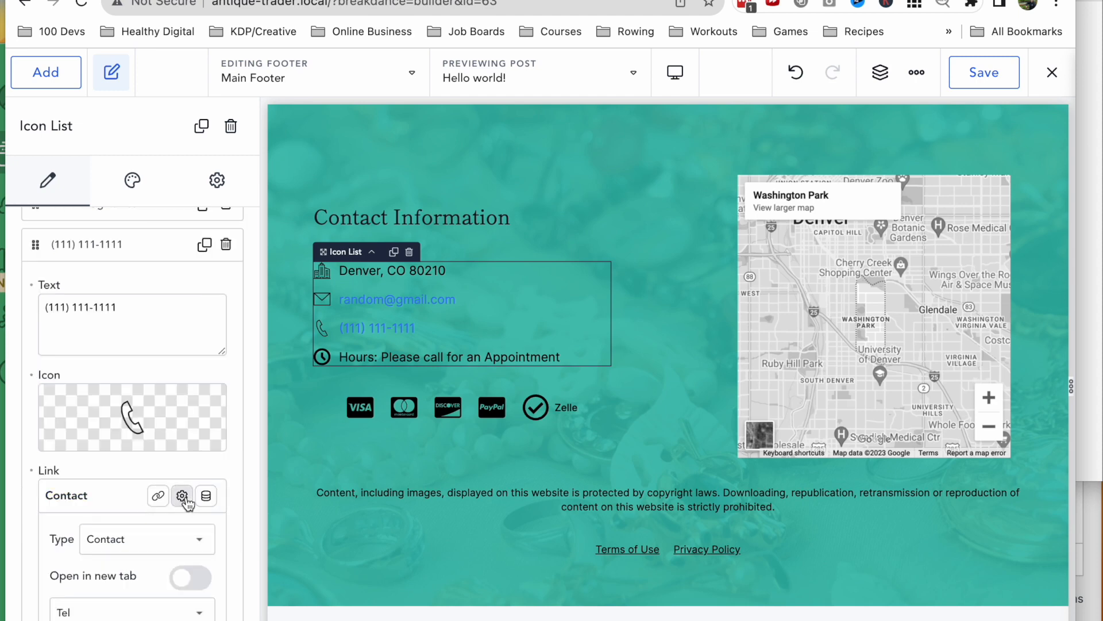
pyautogui.scroll(-3, 188, 504)
pyautogui.click(196, 487)
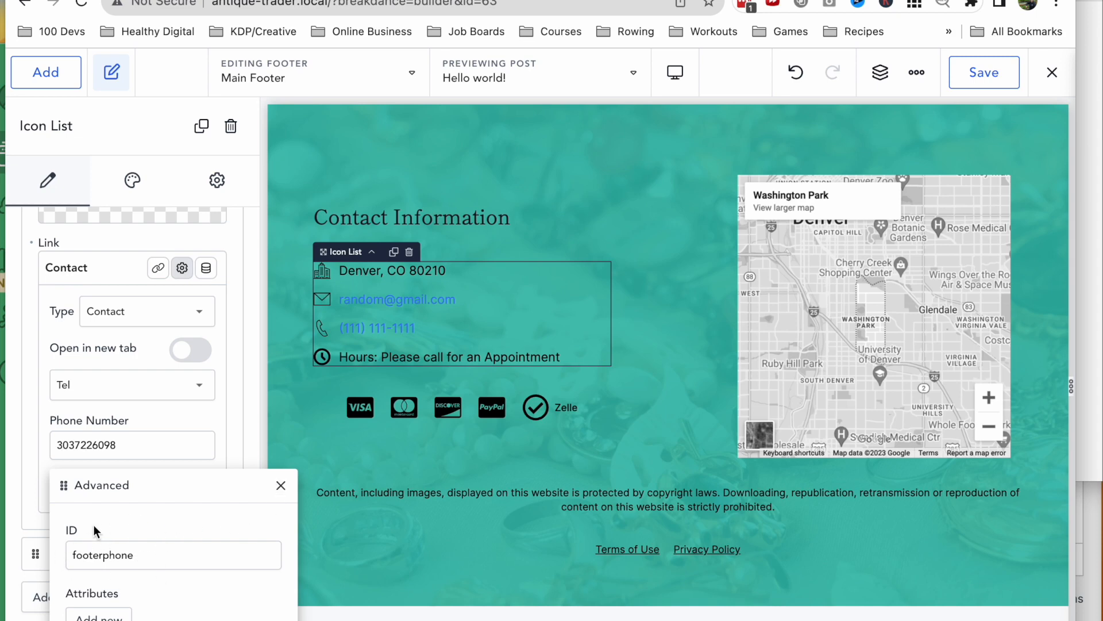
pyautogui.click(280, 485)
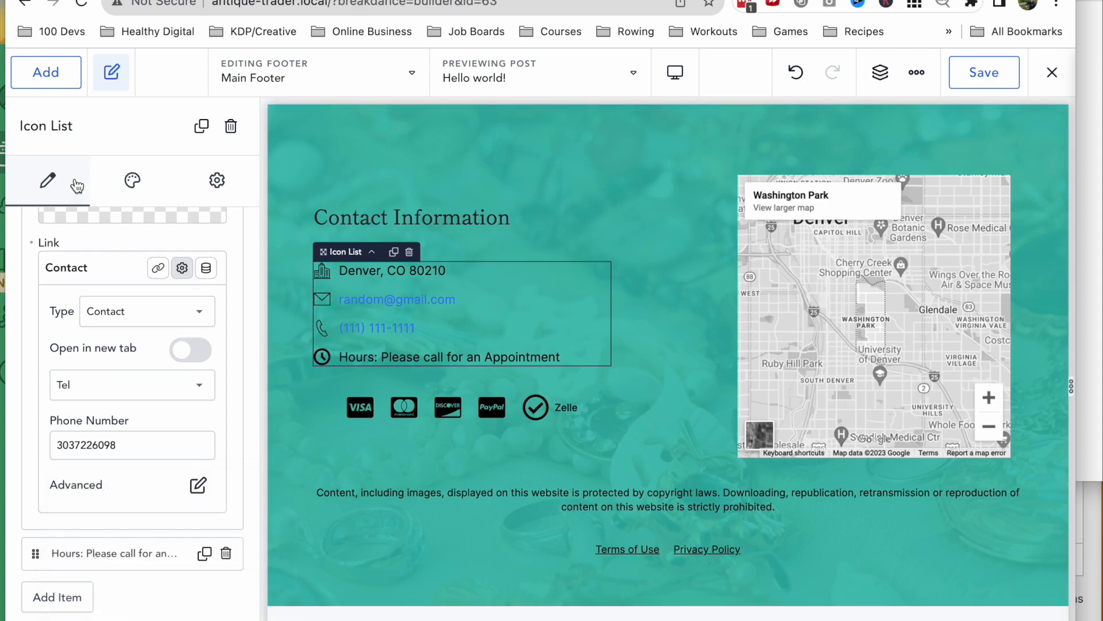
# Replace the default selector in the icon list's custom CSS with #footeremail.
pyautogui.click(217, 181)
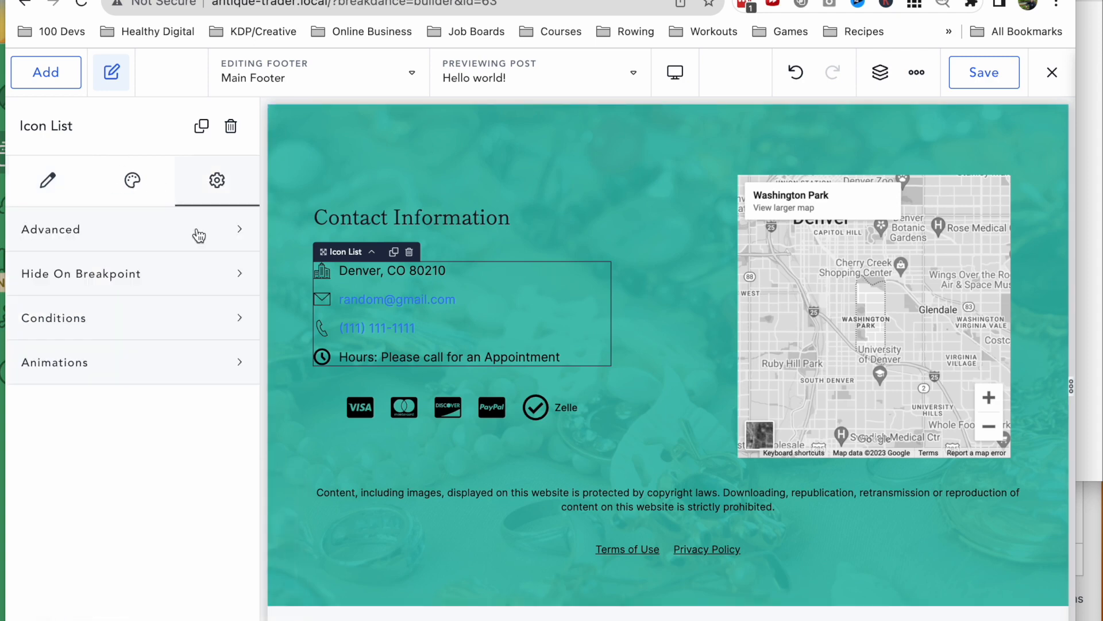
pyautogui.click(187, 229)
pyautogui.click(95, 329)
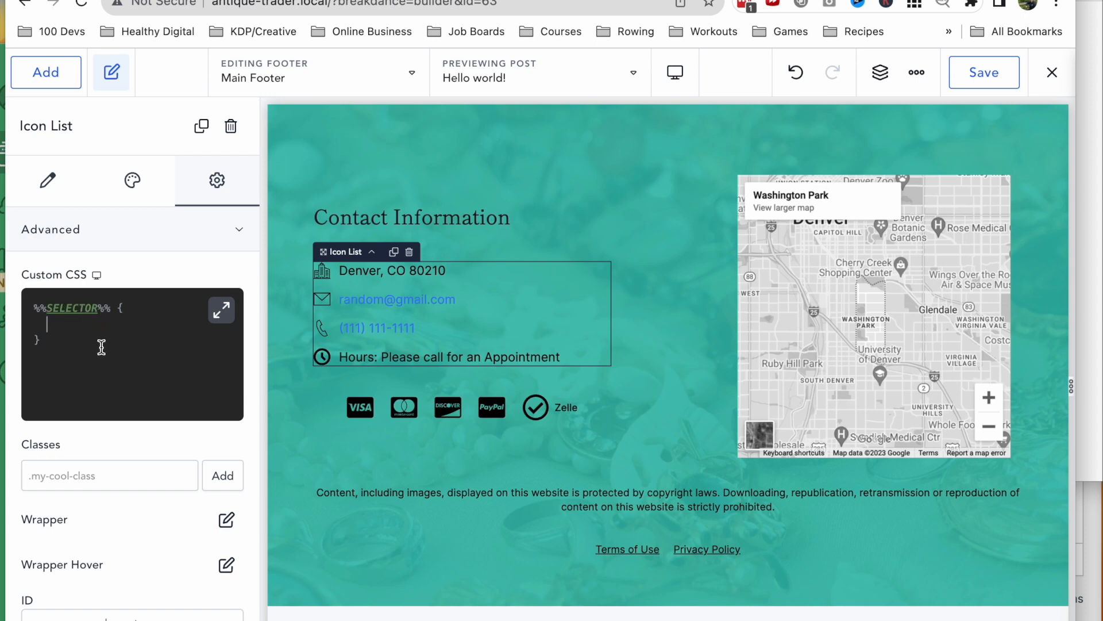
pyautogui.click(115, 309)
pyautogui.moveTo(113, 308); pyautogui.dragTo(5, 310)
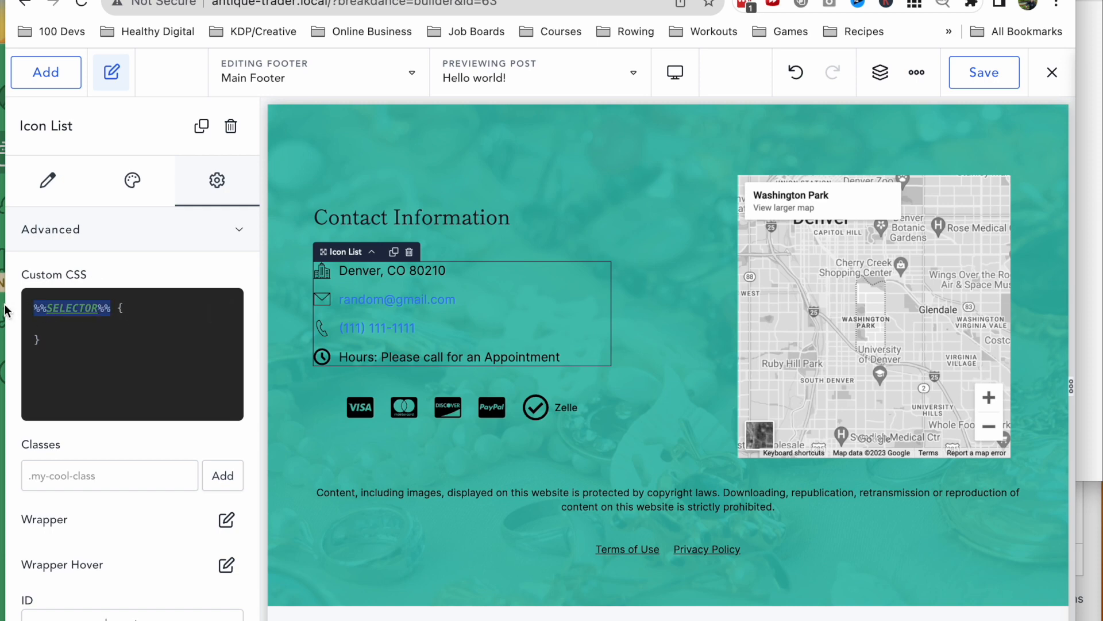
pyautogui.press('BackSpace')
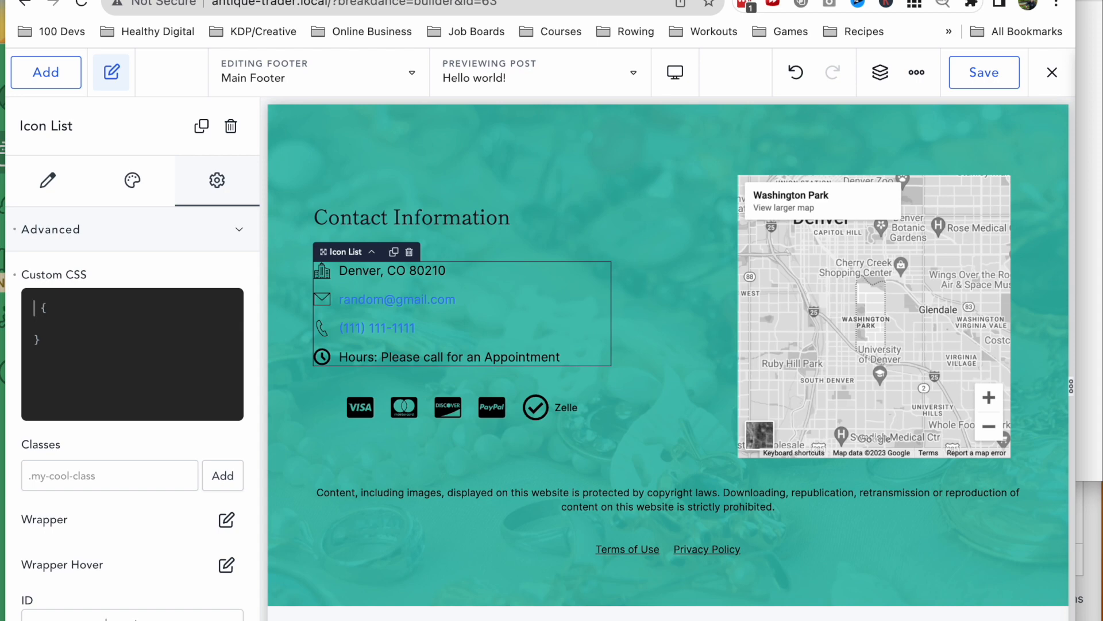
pyautogui.write('#footeremail')
pyautogui.click(134, 305)
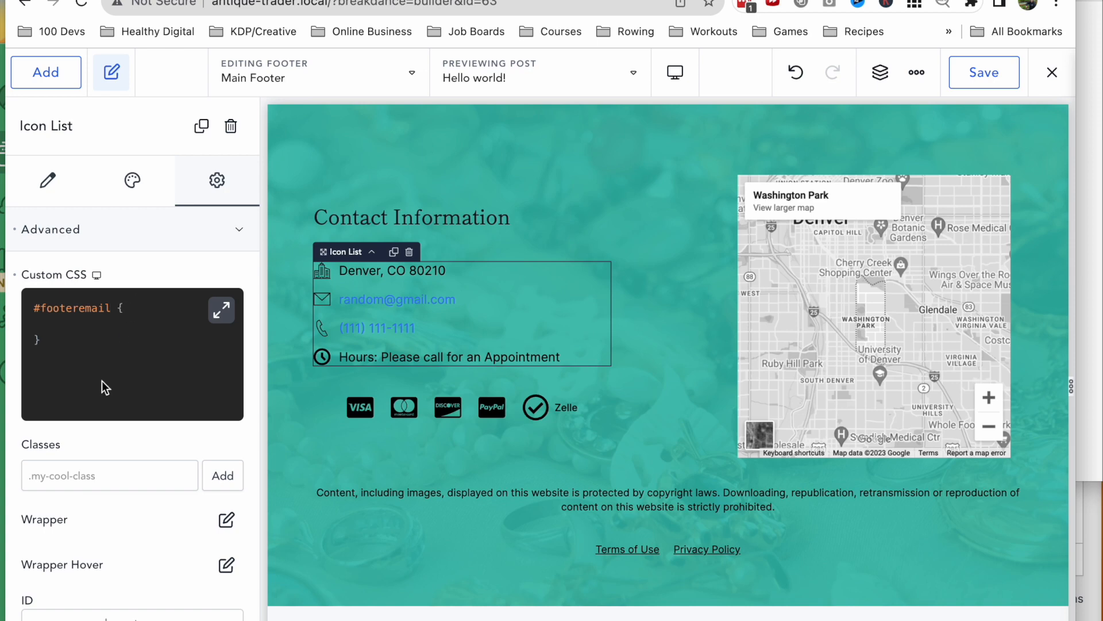
# Add a color declaration with the value black to the #footeremail rule.
pyautogui.press('Down')
pyautogui.write('color:')
pyautogui.write('black')
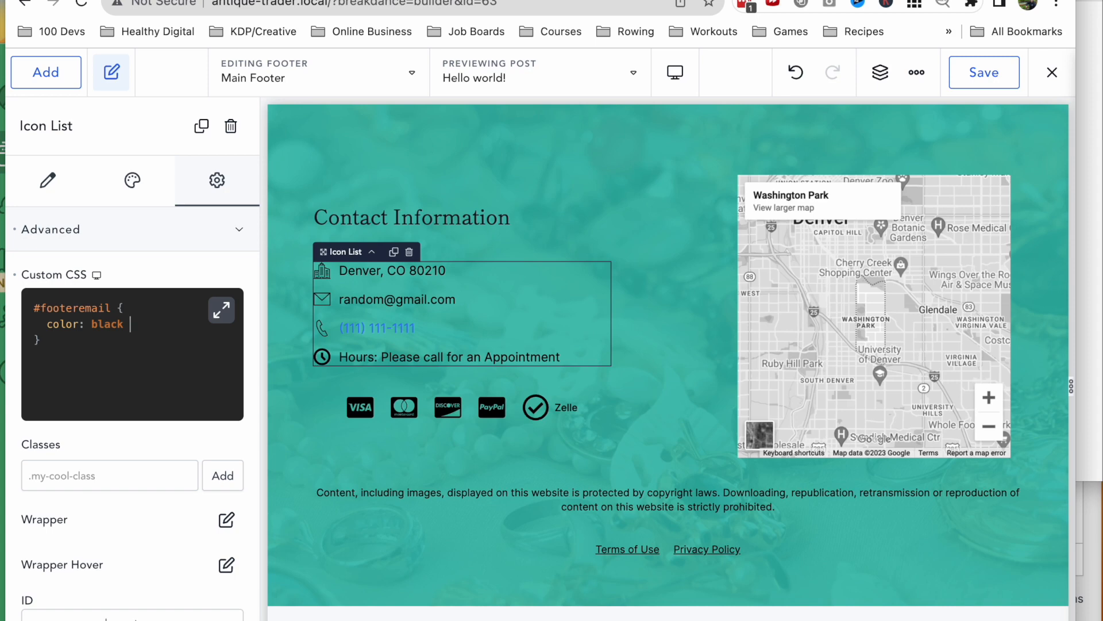
# Replace the color value in the #footeremail rule with #000000 and end the declaration with a semicolon.
pyautogui.press('BackSpace')
pyautogui.press('BackSpace')
pyautogui.press('BackSpace')
pyautogui.press('BackSpace')
pyautogui.press('BackSpace')
pyautogui.press('BackSpace')
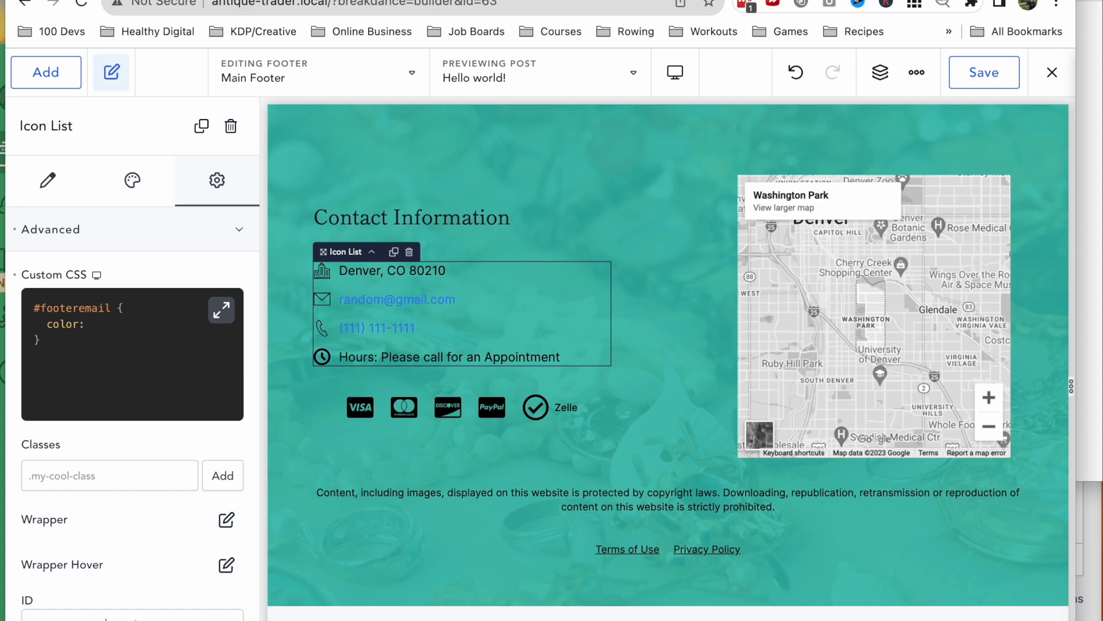
pyautogui.write('#000000')
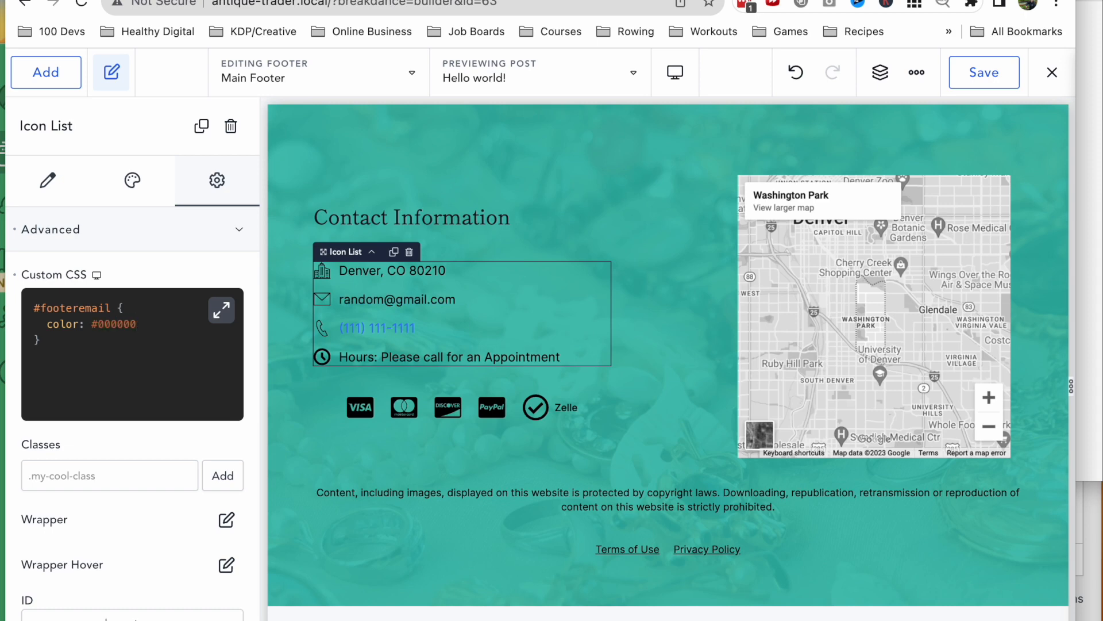
pyautogui.write(';')
# Add the declaration text-decoration: underline; below the color in the #footeremail rule.
pyautogui.press('Return')
pyautogui.write('text-di')
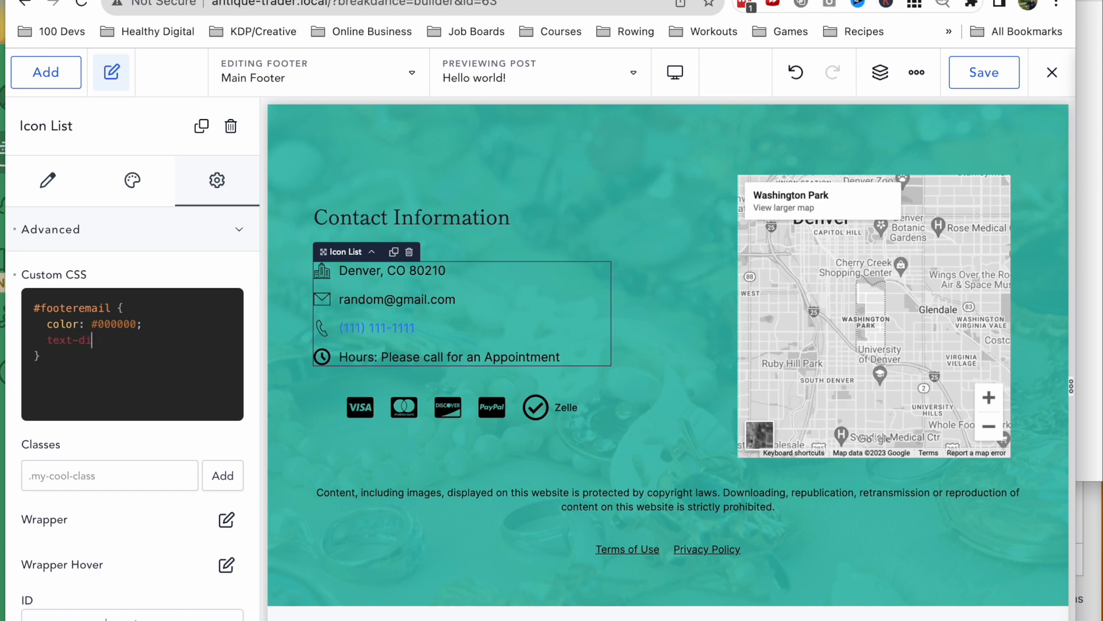
pyautogui.press('BackSpace')
pyautogui.write('ecoration: underline;')
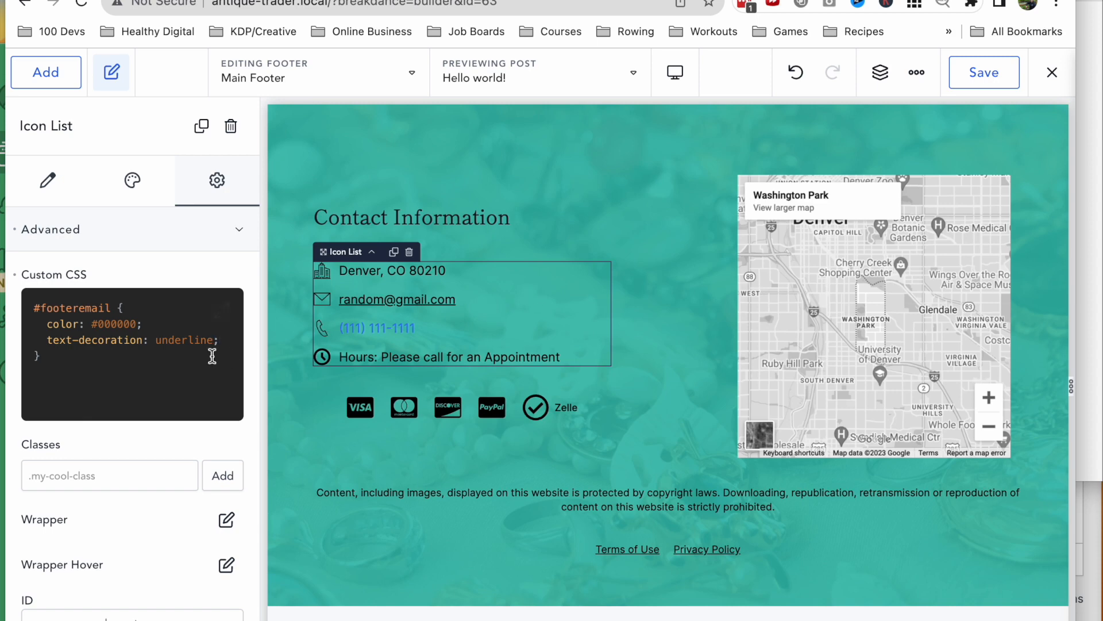
# Copy the whole #footeremail rule and paste a duplicate below it in the custom CSS.
pyautogui.moveTo(52, 360); pyautogui.dragTo(32, 297)
pyautogui.press('super+c')
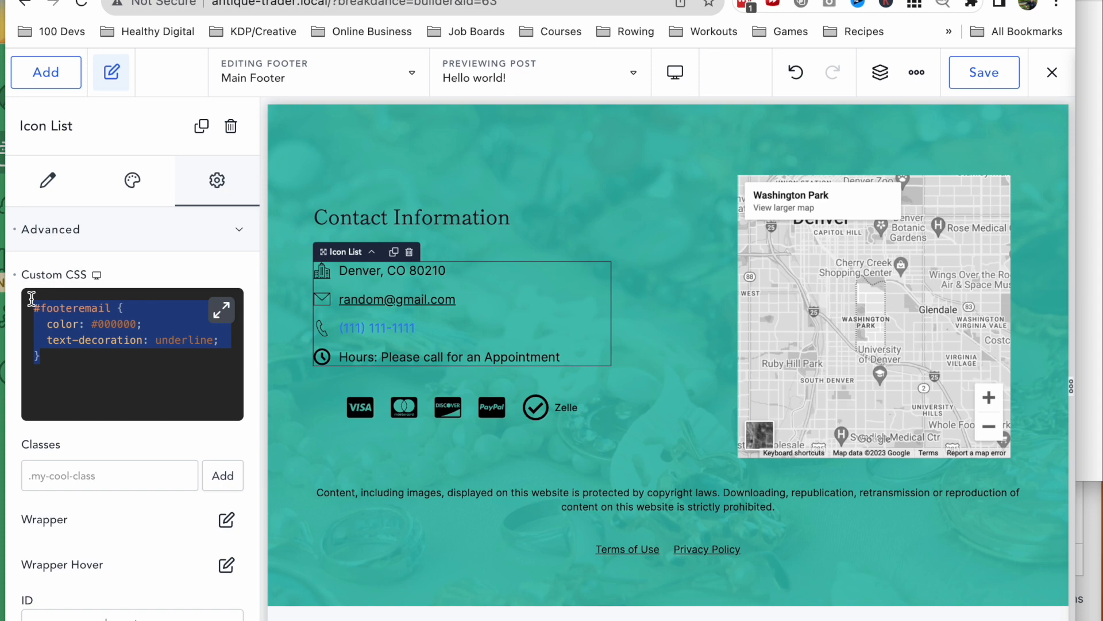
pyautogui.click(71, 365)
pyautogui.press('Return')
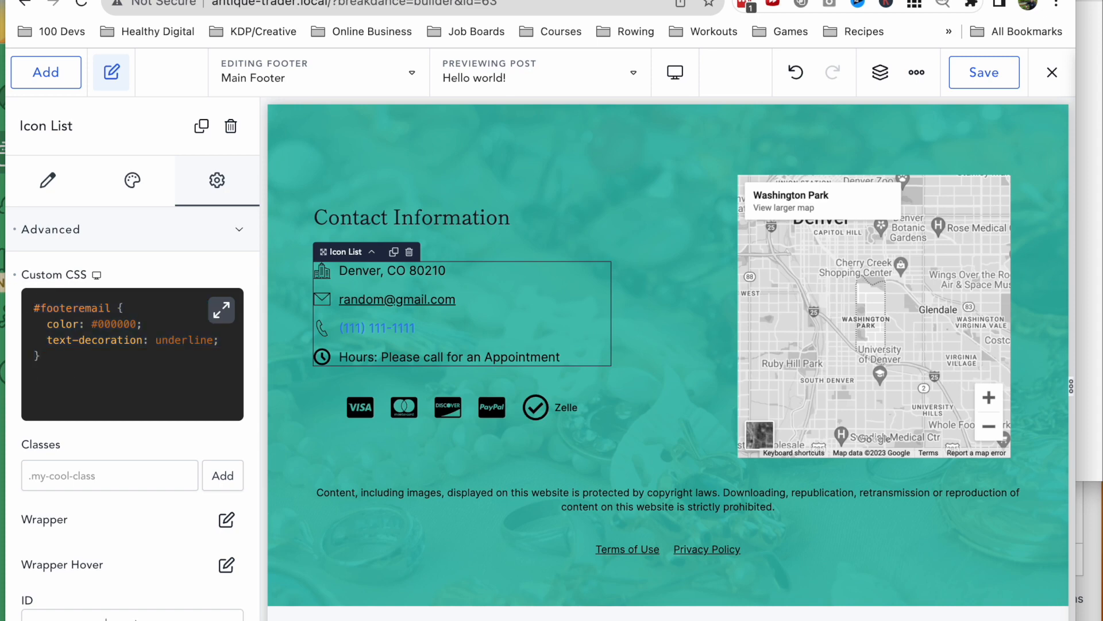
pyautogui.press('super+v')
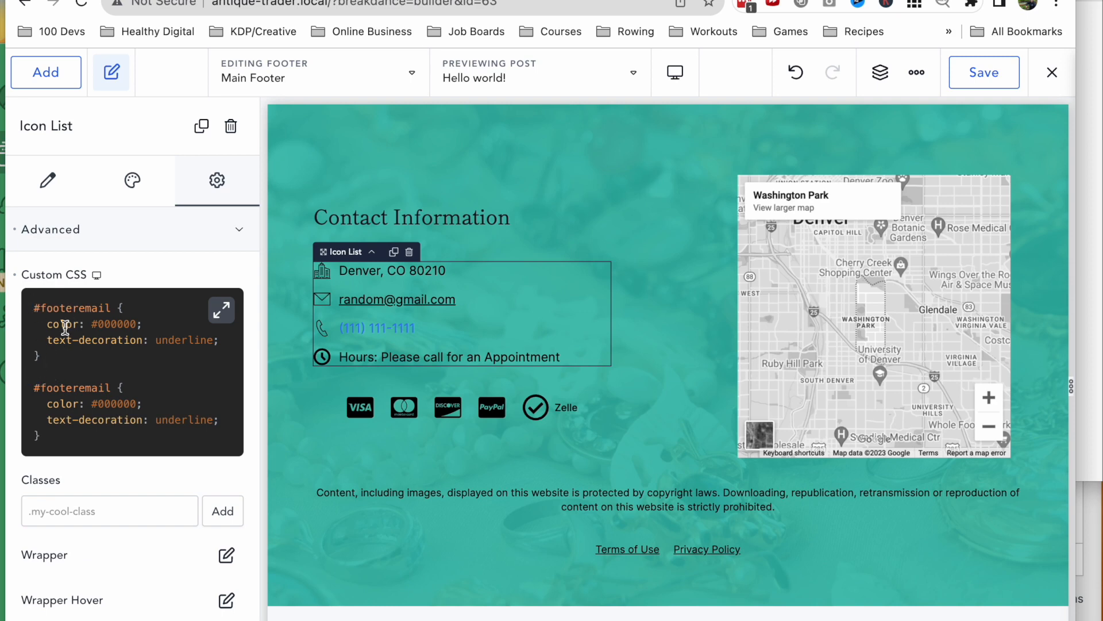
# Rename the duplicated rule's selector to #footerphone.
pyautogui.scroll(-1, 66, 357)
pyautogui.doubleClick(84, 366)
pyautogui.press('BackSpace')
pyautogui.write('footer')
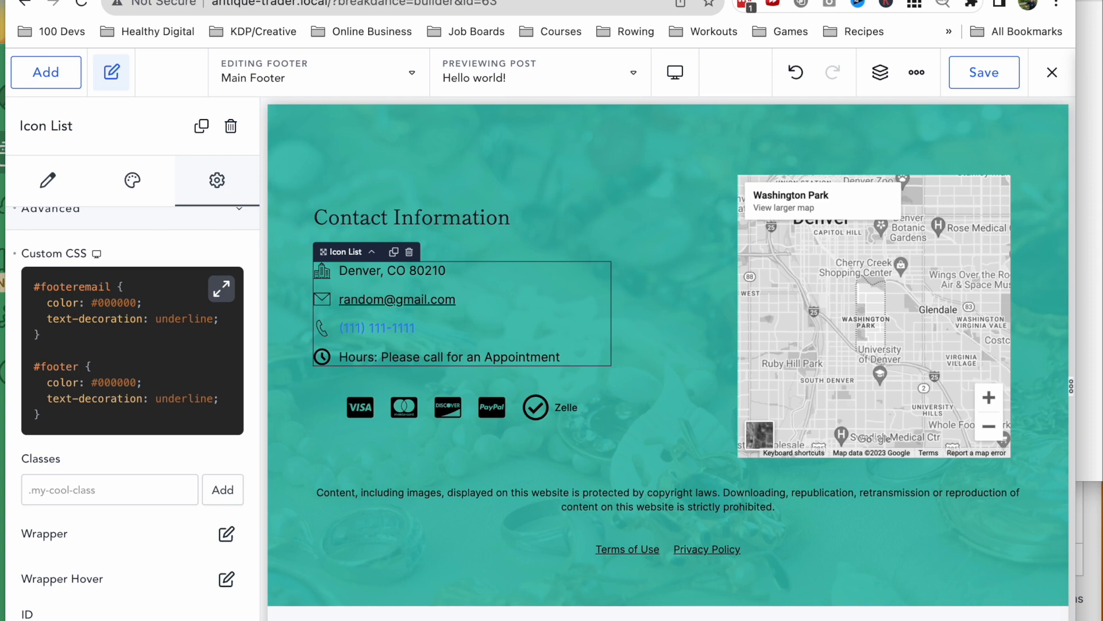
pyautogui.write('phone')
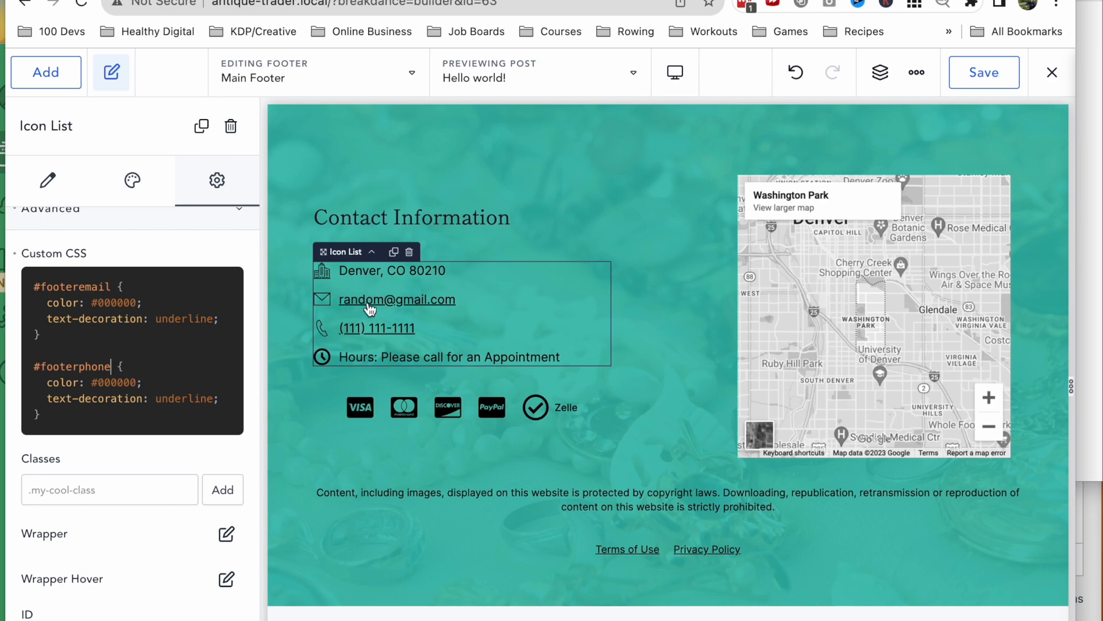
# Set the typography color of the Terms of Use text link to black (#000000).
pyautogui.click(571, 550)
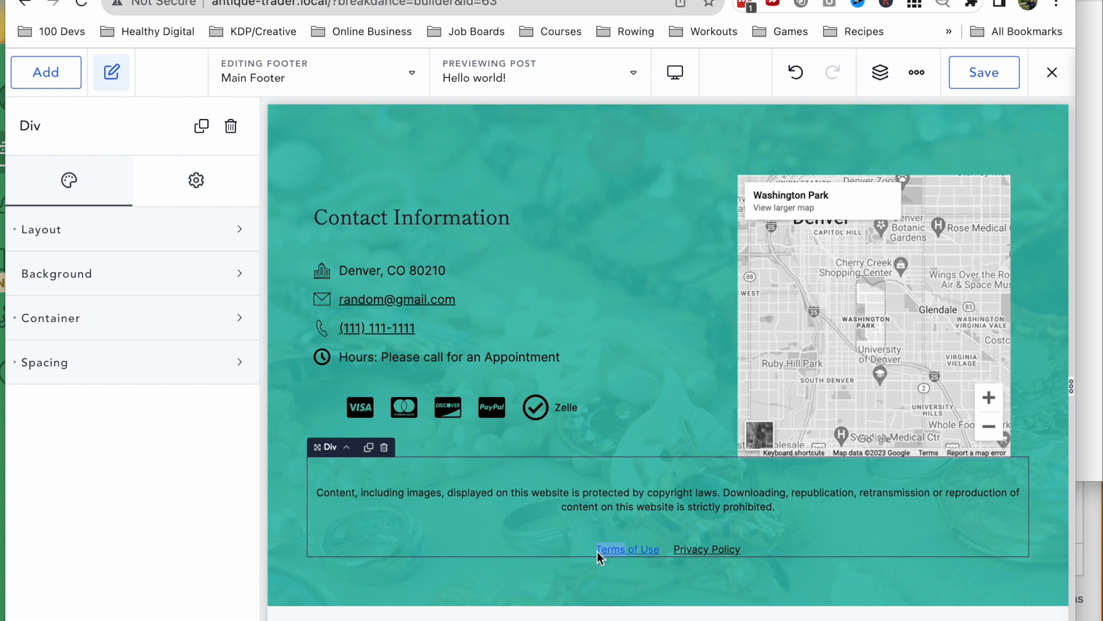
pyautogui.click(597, 551)
pyautogui.moveTo(595, 552); pyautogui.dragTo(638, 543)
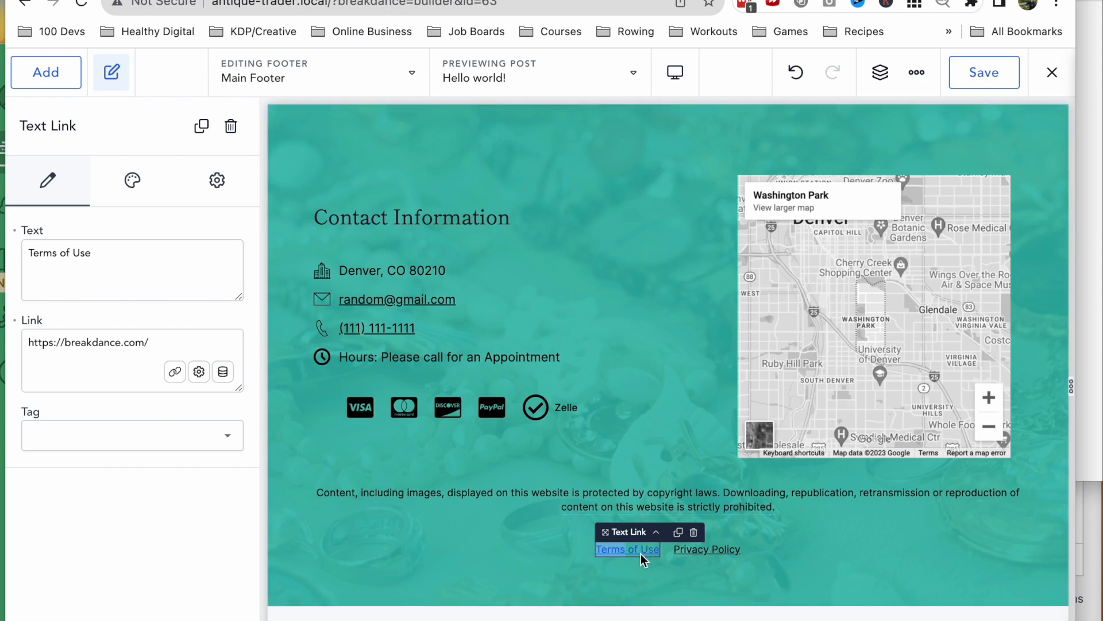
pyautogui.click(132, 182)
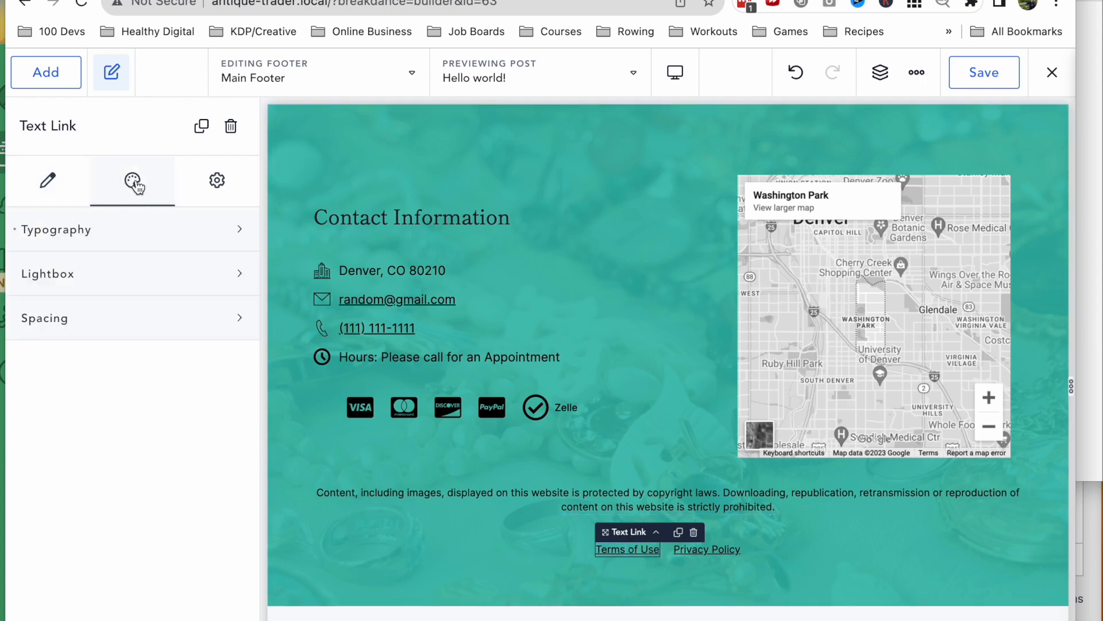
pyautogui.click(113, 246)
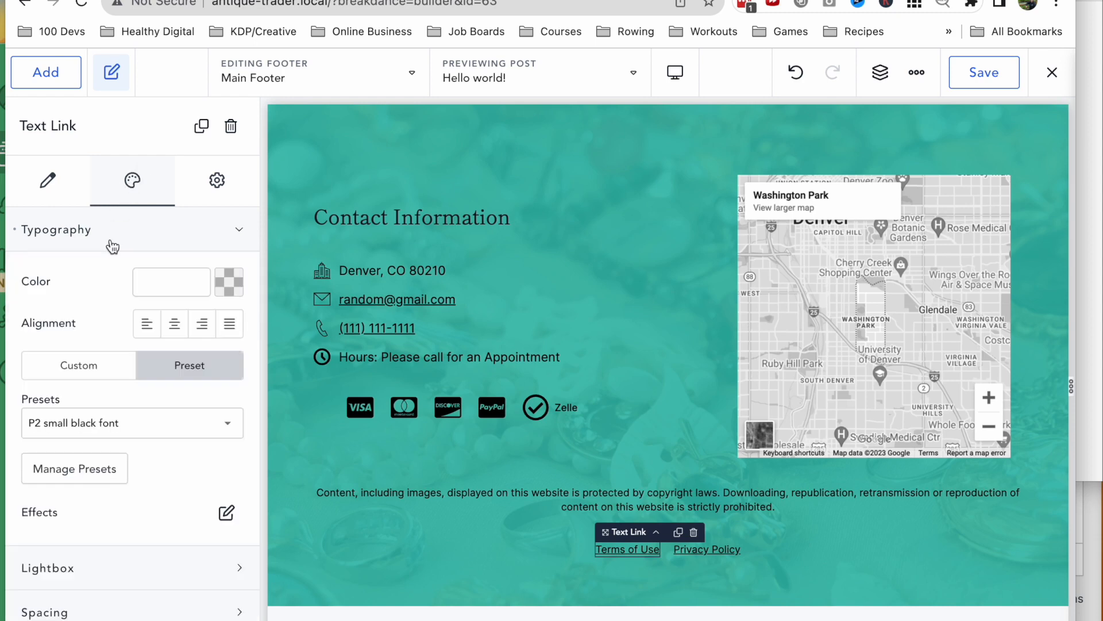
pyautogui.click(229, 292)
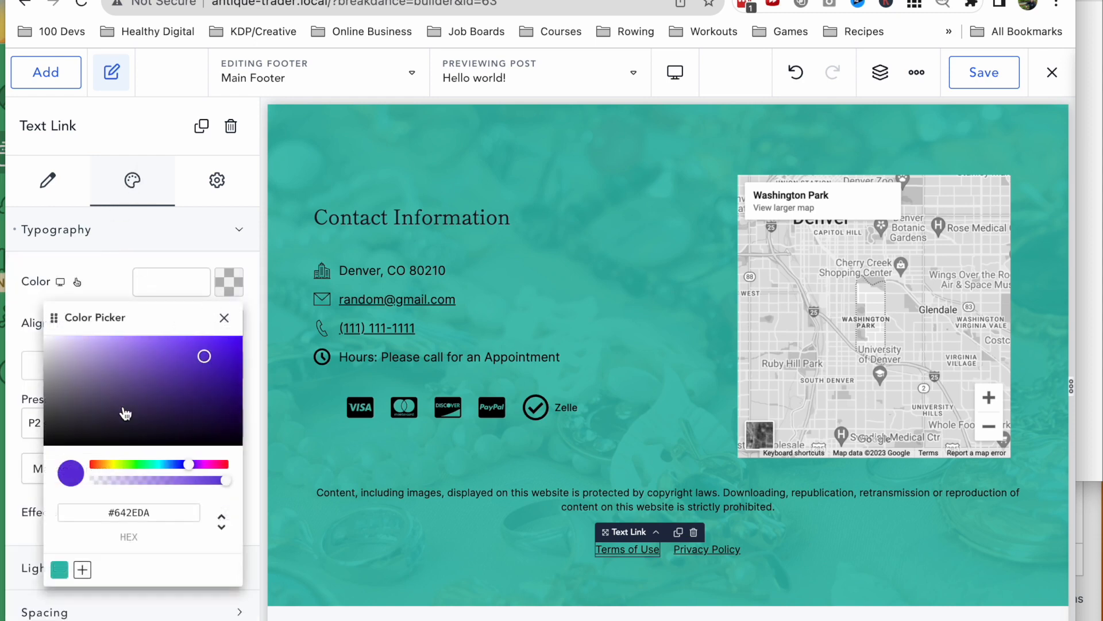
pyautogui.moveTo(98, 438); pyautogui.dragTo(0, 454)
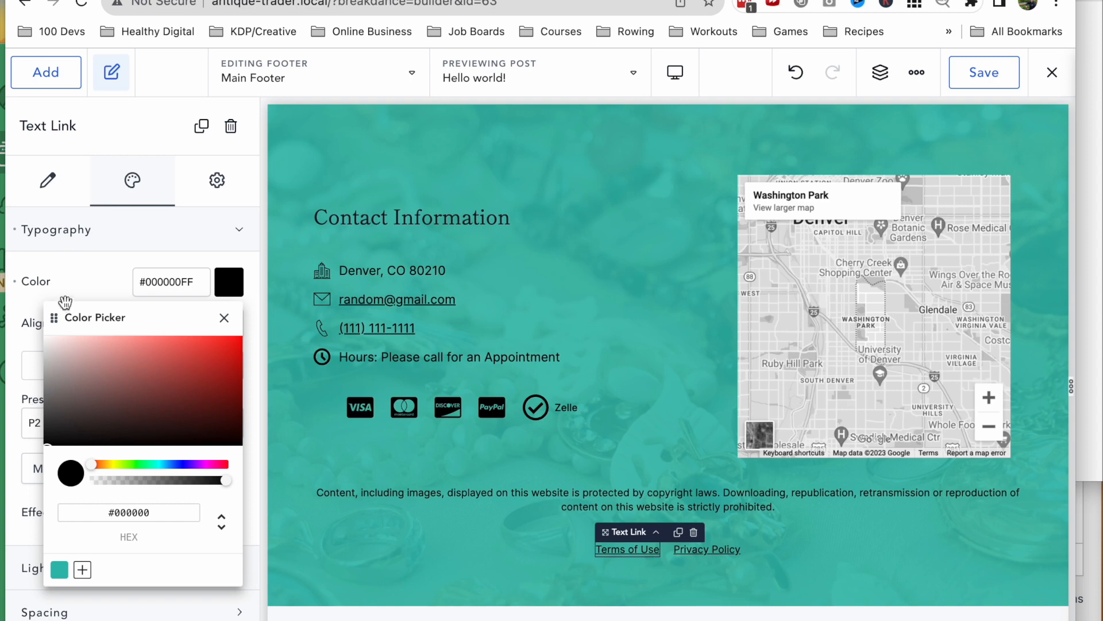
# Switch the typography color of the Terms of Use text link to hover-style editing.
pyautogui.click(77, 282)
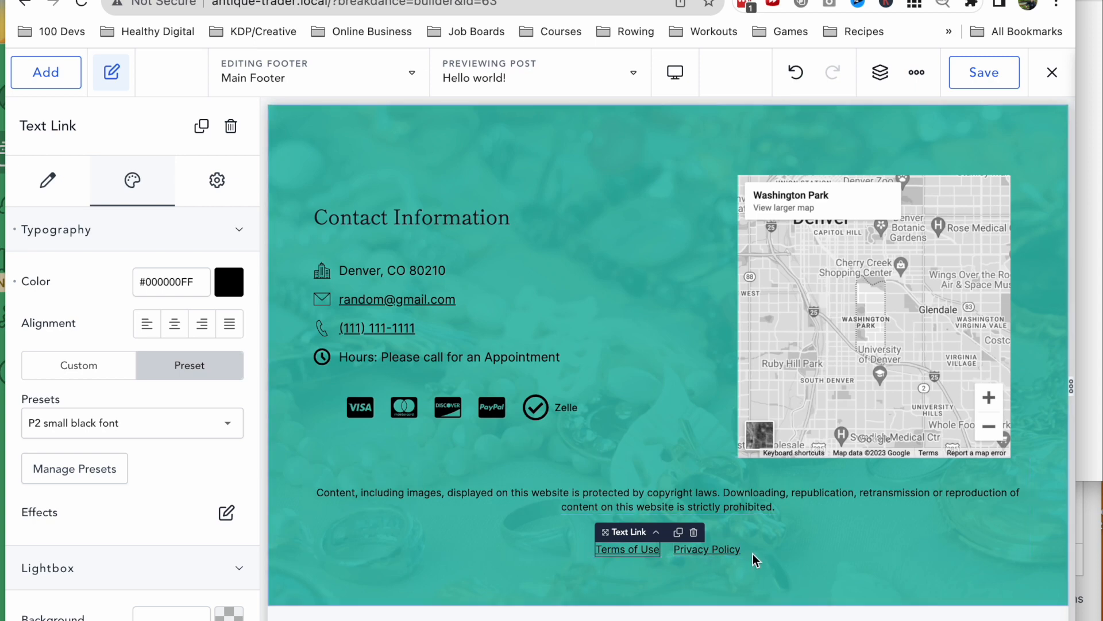
pyautogui.click(118, 229)
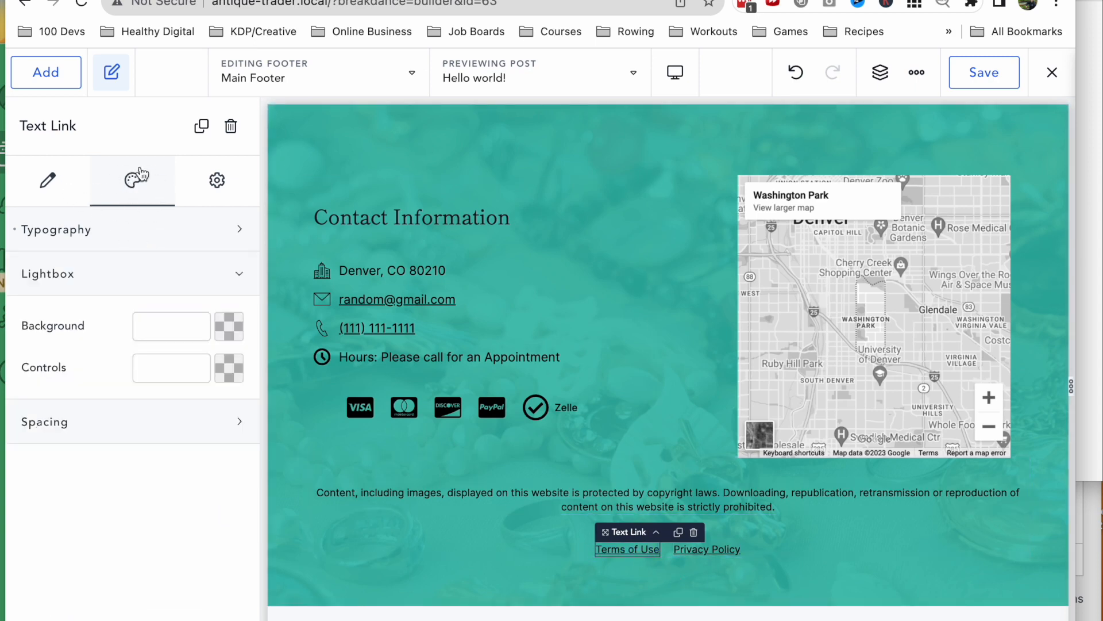
pyautogui.click(94, 234)
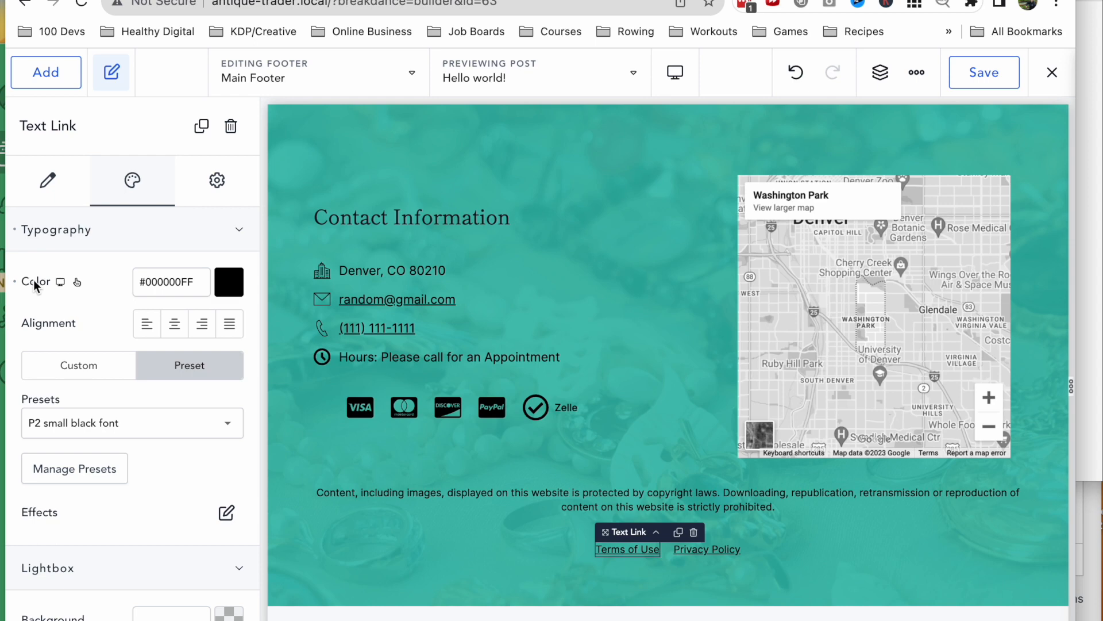
pyautogui.click(78, 284)
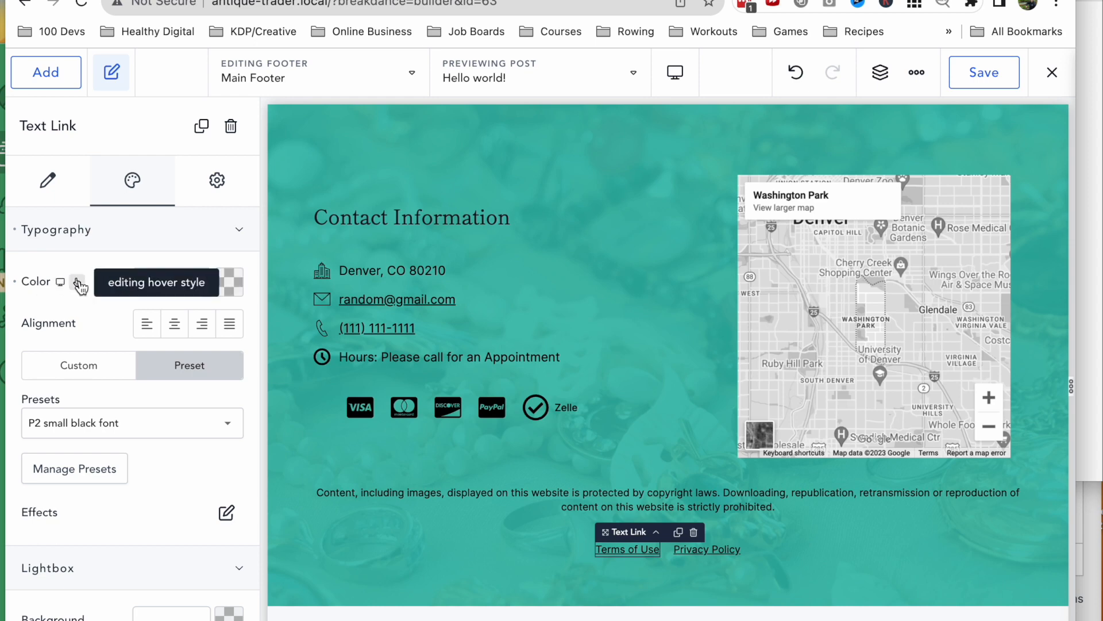